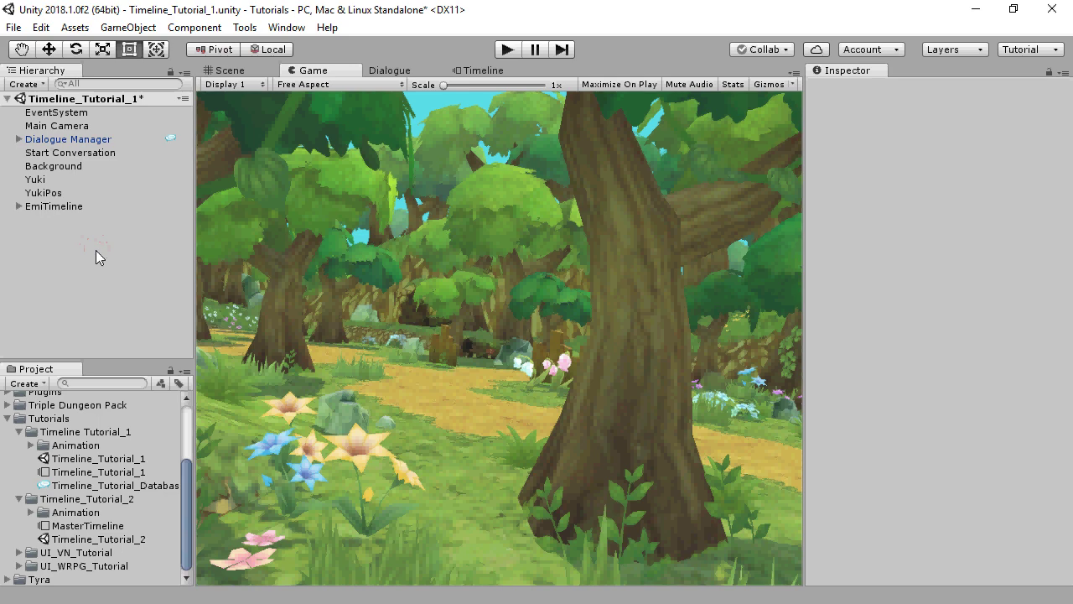
Briefly preview the scene, then view the Timeline 1 conversation's 'Yuki walks to school' entry.
{"action": "left_click", "coordinate": [507, 50]}
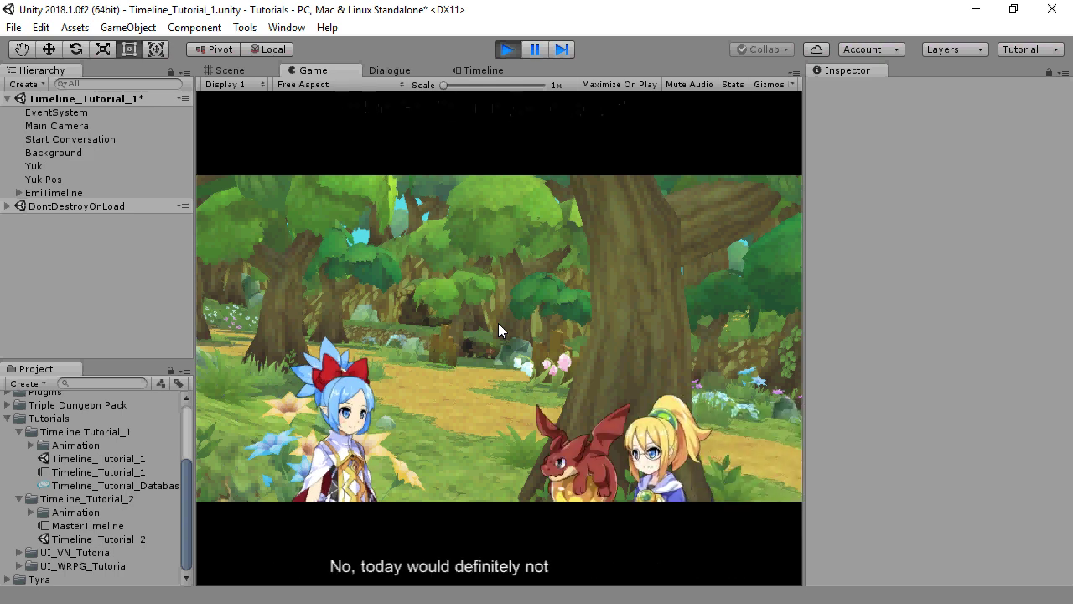
{"action": "left_click", "coordinate": [508, 51]}
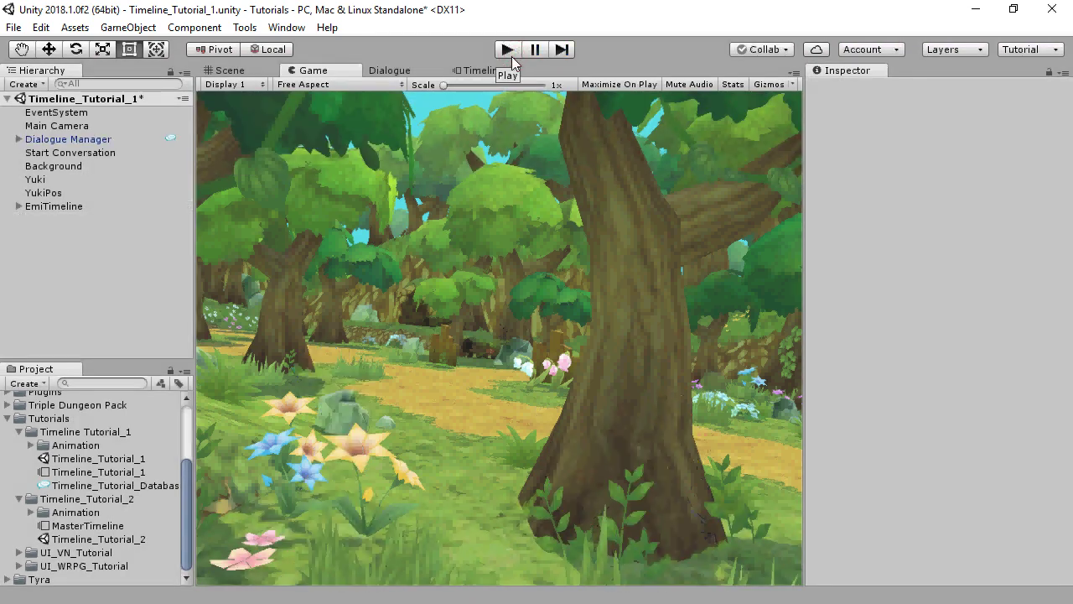
{"action": "left_click", "coordinate": [394, 69]}
{"action": "left_click", "coordinate": [276, 151]}
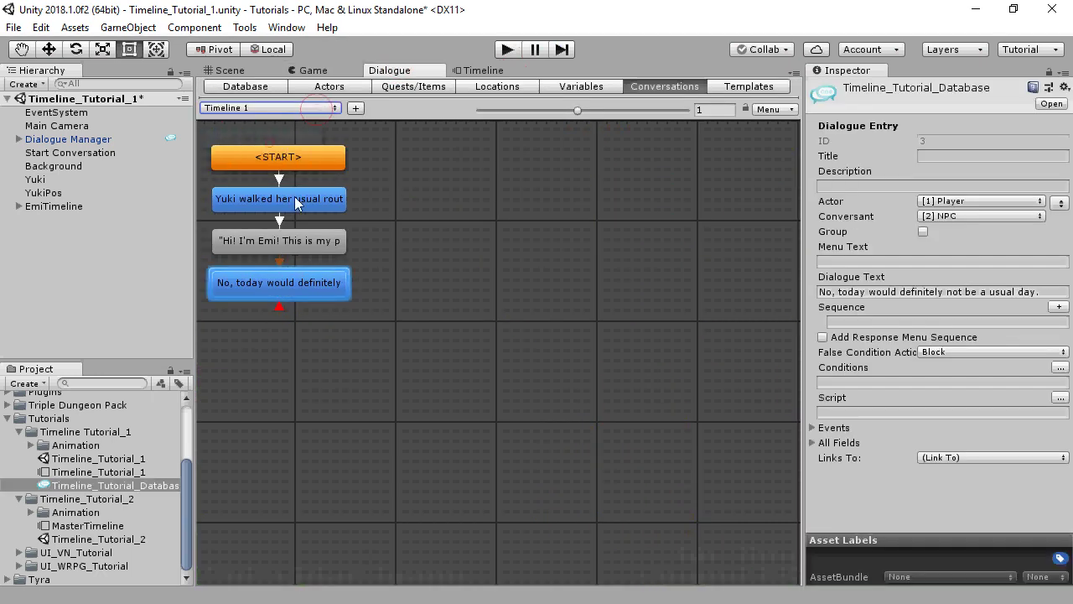
{"action": "left_click", "coordinate": [285, 199]}
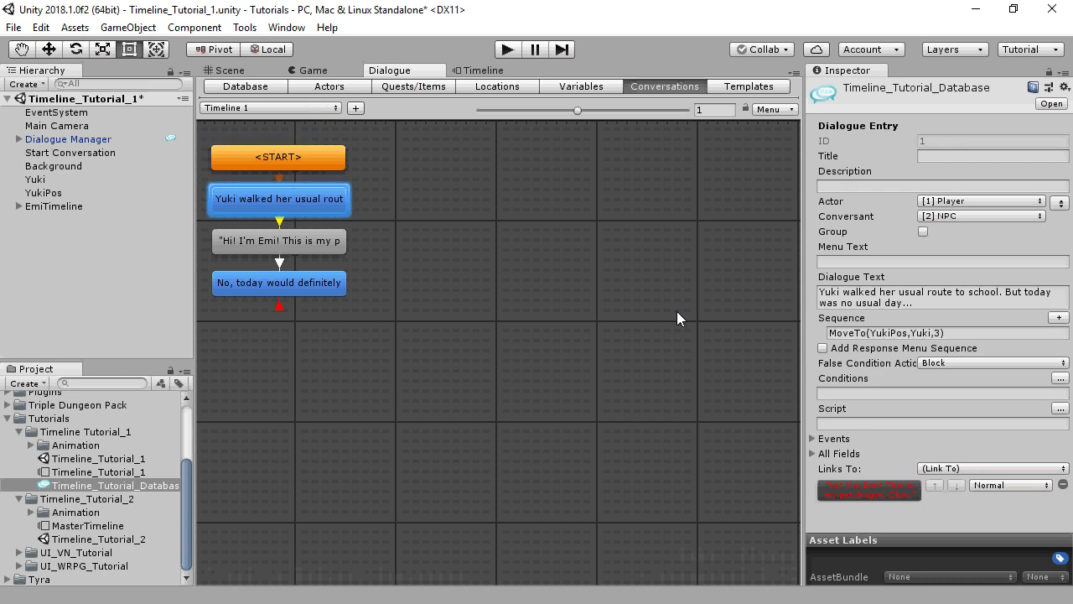
Inspect EmiTimeline's director and tracks, expanding it in the Hierarchy to show Emi and Char.
{"action": "left_click", "coordinate": [46, 207]}
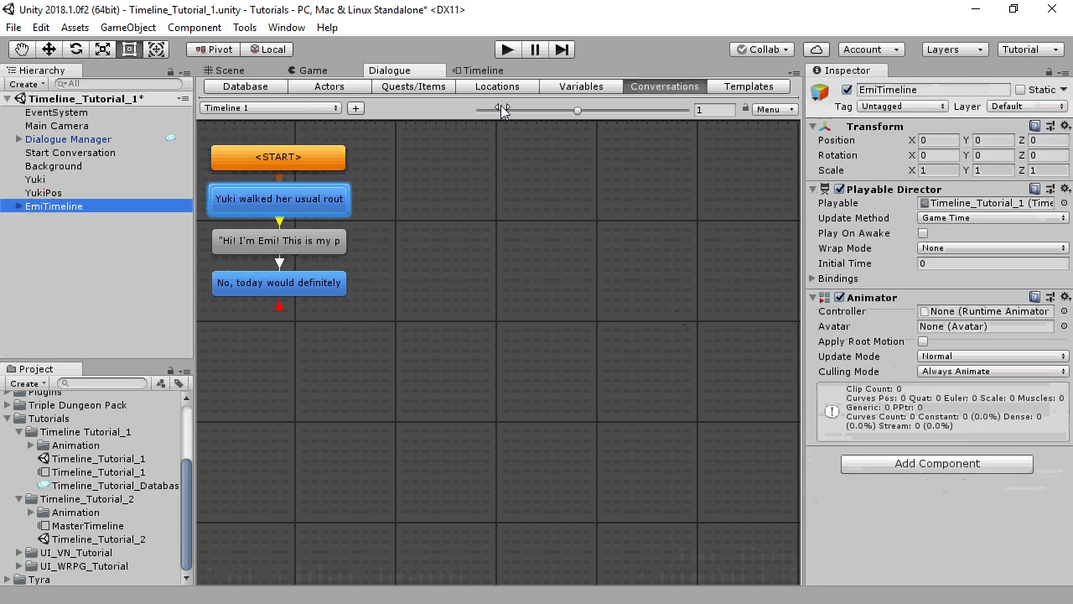
{"action": "left_click", "coordinate": [468, 70]}
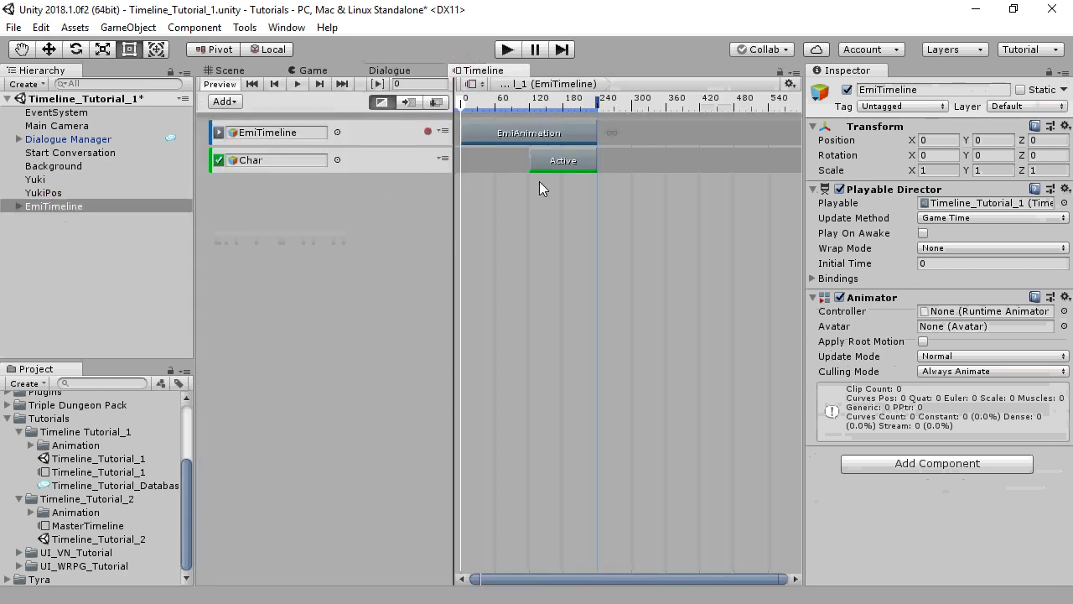
{"action": "left_click", "coordinate": [20, 205]}
{"action": "left_click", "coordinate": [30, 219]}
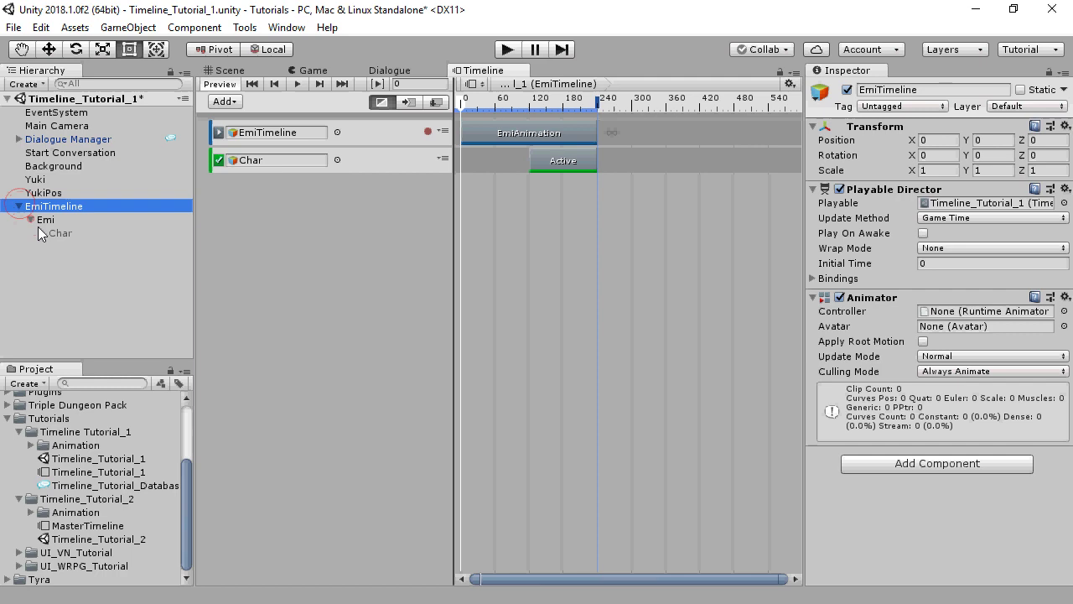
In the Scene view, toggle Char's active checkbox on and back off, leaving the dragon hidden.
{"action": "left_click", "coordinate": [226, 70]}
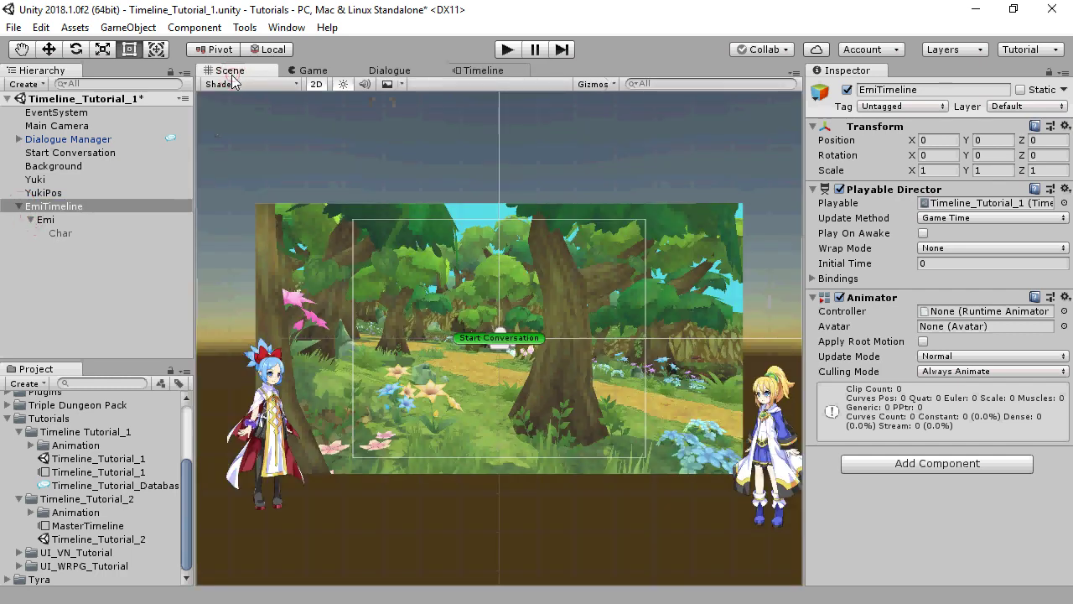
{"action": "left_click", "coordinate": [56, 218]}
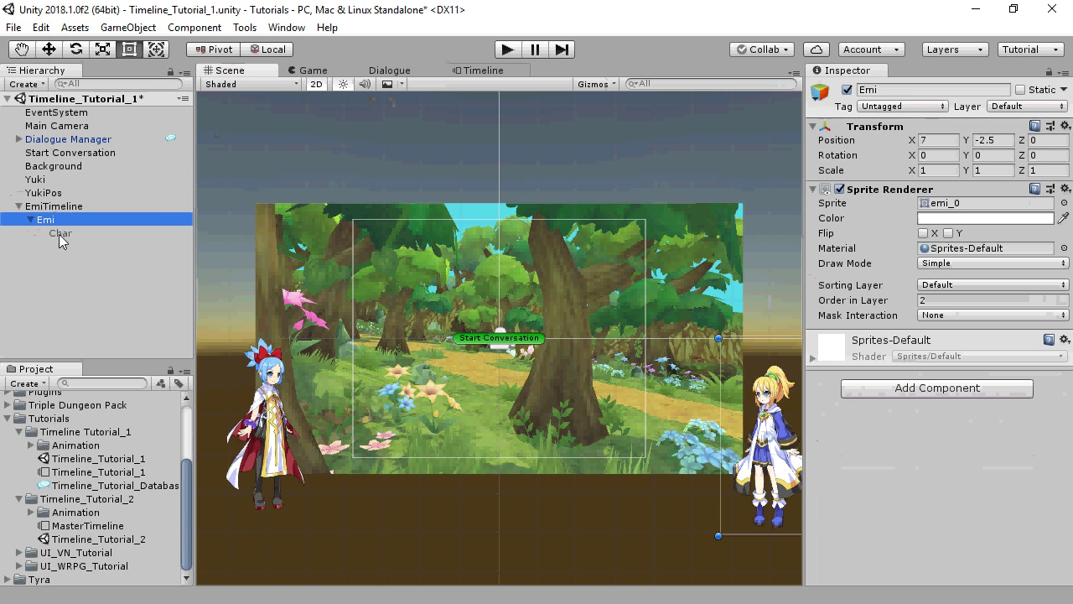
{"action": "left_click", "coordinate": [59, 234]}
{"action": "left_click", "coordinate": [846, 90]}
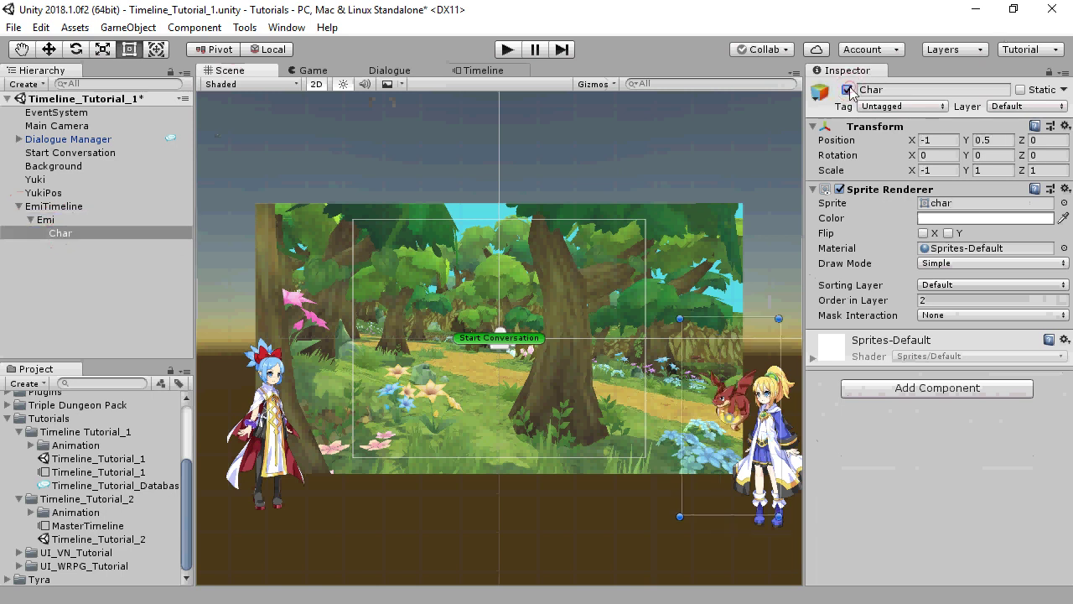
{"action": "left_click", "coordinate": [846, 89]}
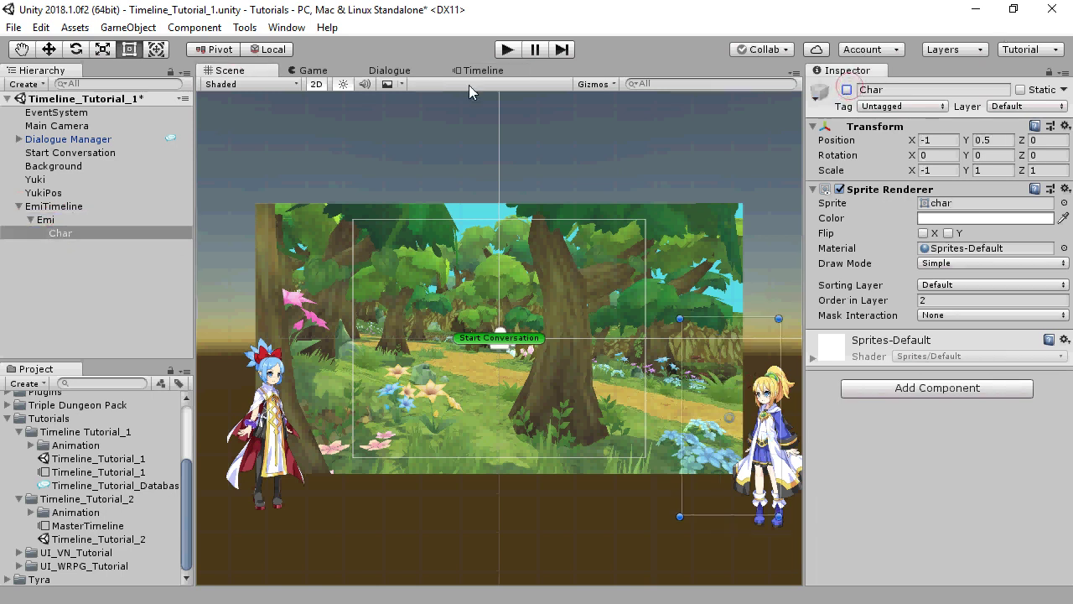
{"action": "left_click", "coordinate": [46, 206]}
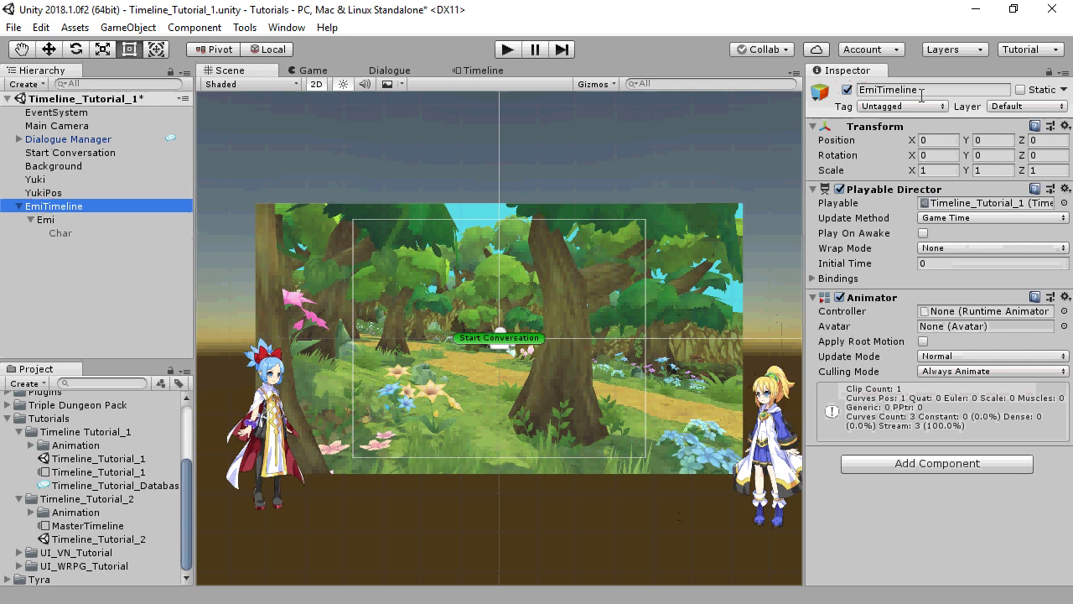
Show the 'Hi! I'm Emi!' entry, whose Sequence reads Timeline(play,EmiTimeline).
{"action": "left_click", "coordinate": [389, 70]}
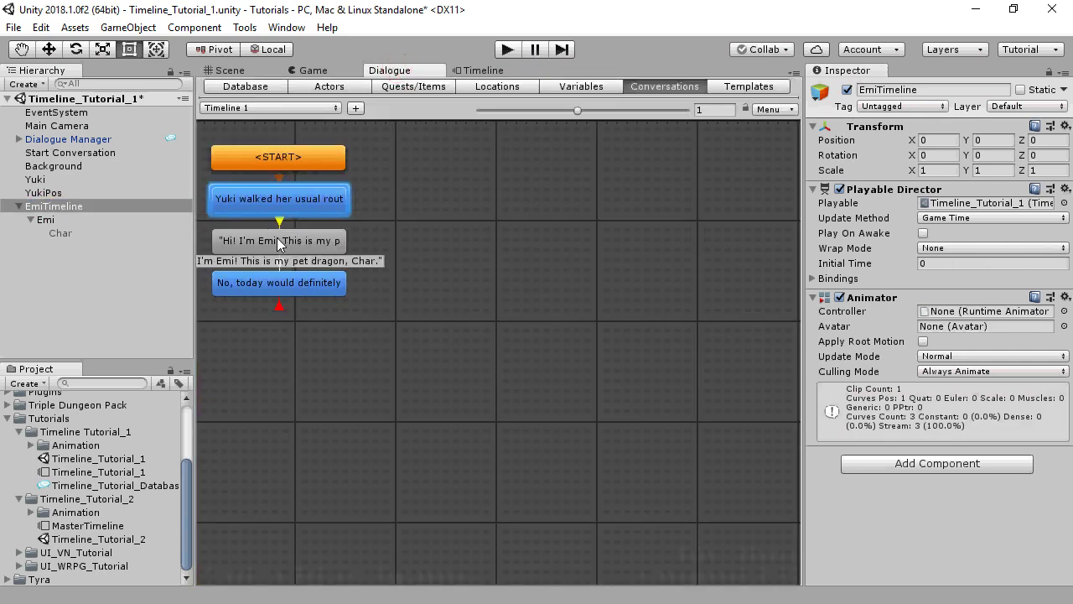
{"action": "left_click", "coordinate": [279, 242]}
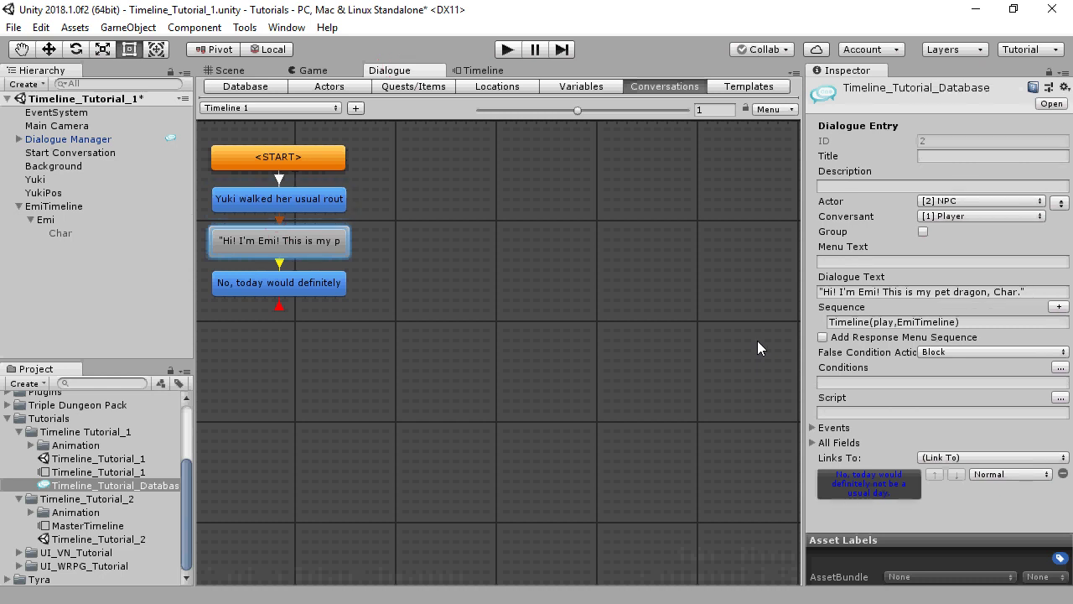
Play the scene to watch Char appear during Emi's greeting, then stop it.
{"action": "left_click", "coordinate": [510, 49]}
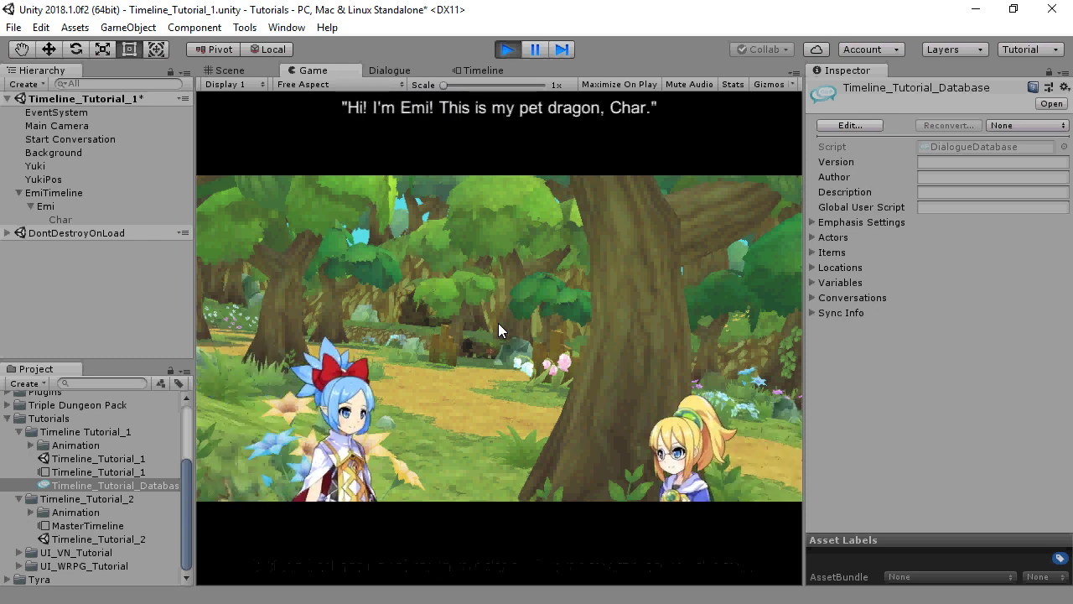
{"action": "left_click", "coordinate": [507, 49]}
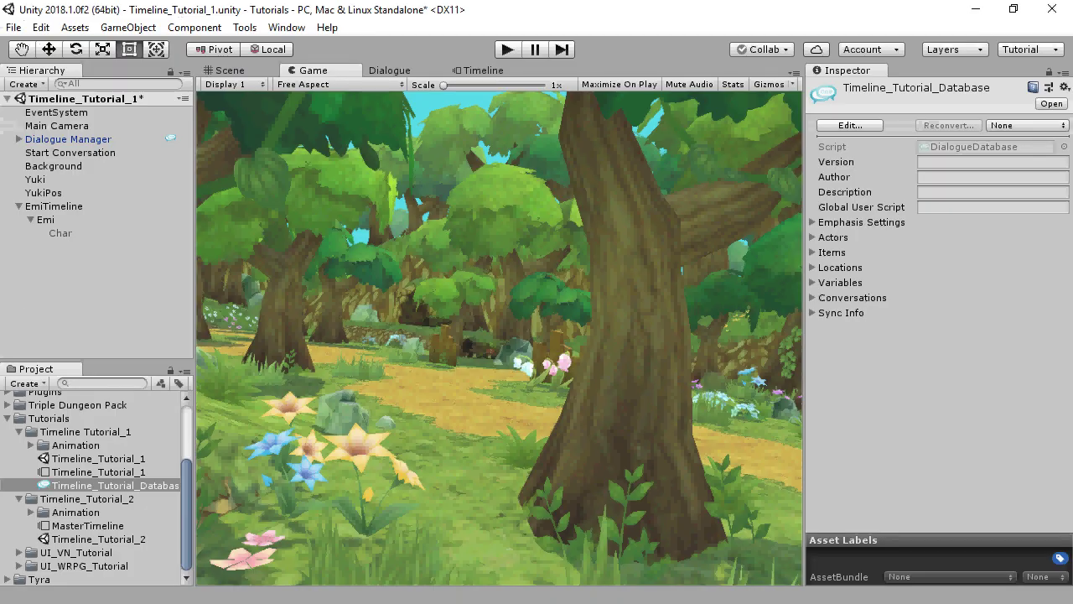
Load Timeline_Tutorial_2 without saving changes and show MasterTimeline's tracks in the Timeline editor.
{"action": "double_click", "coordinate": [99, 538]}
{"action": "left_click", "coordinate": [575, 351]}
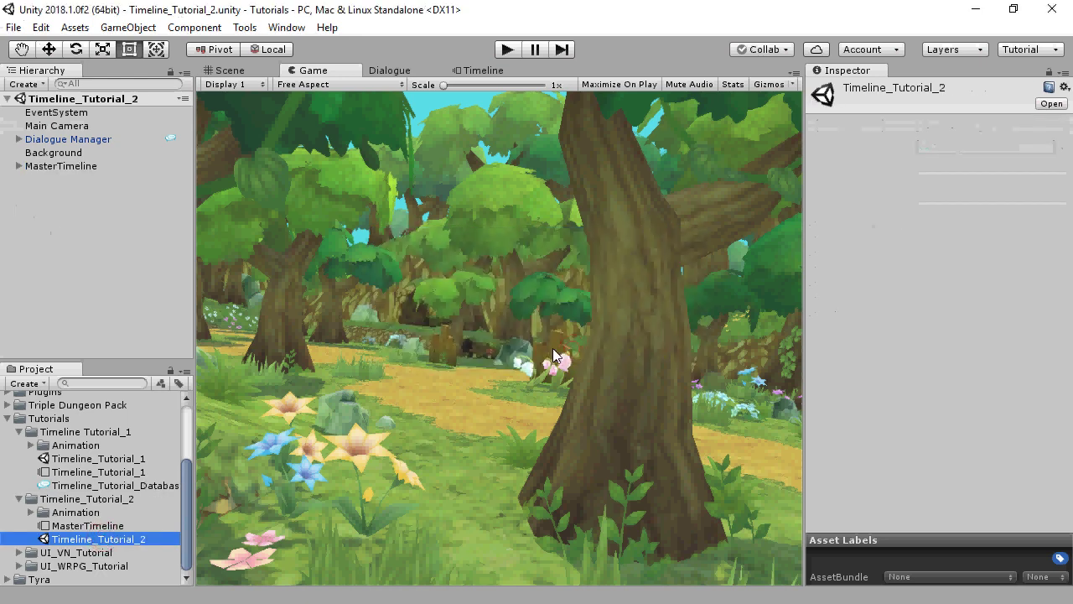
{"action": "left_click", "coordinate": [82, 166]}
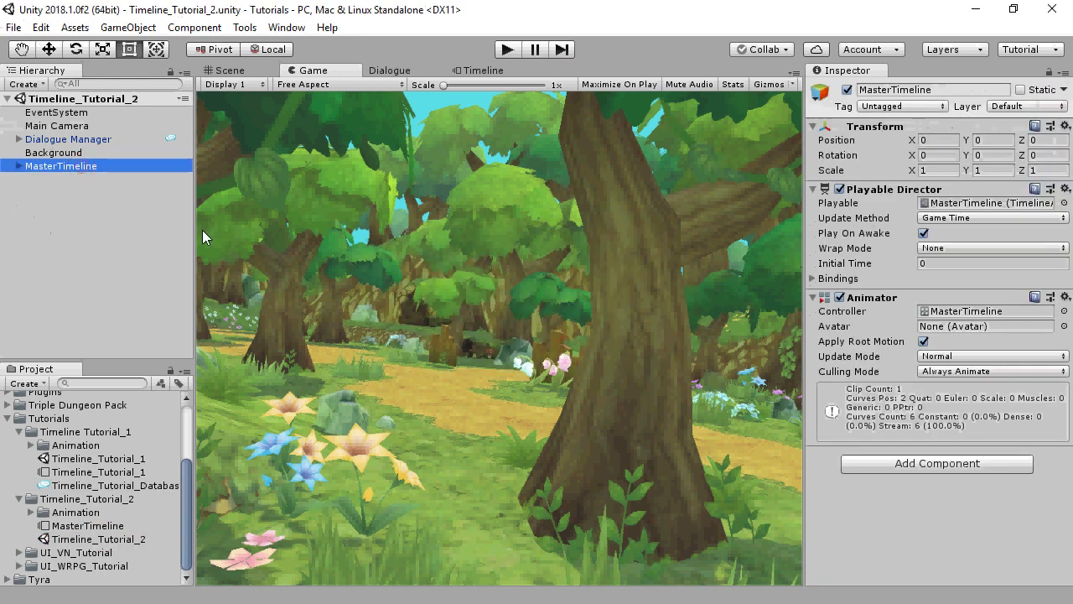
{"action": "left_click", "coordinate": [484, 70]}
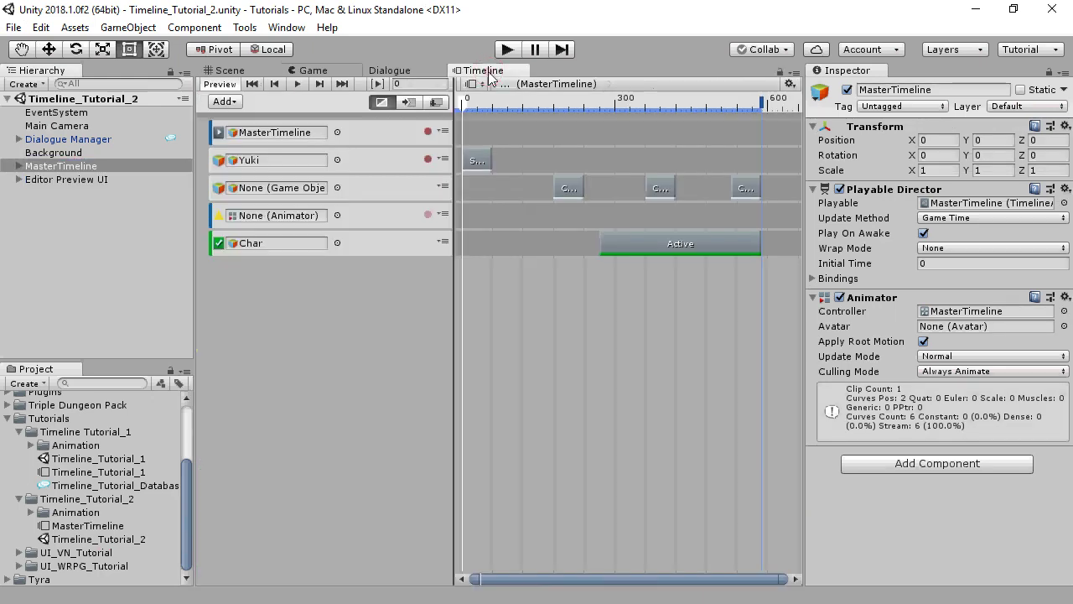
Inspect the Yuki track's start-conversation clip, which plays Timeline 2 with Emi as conversant.
{"action": "left_click", "coordinate": [367, 161]}
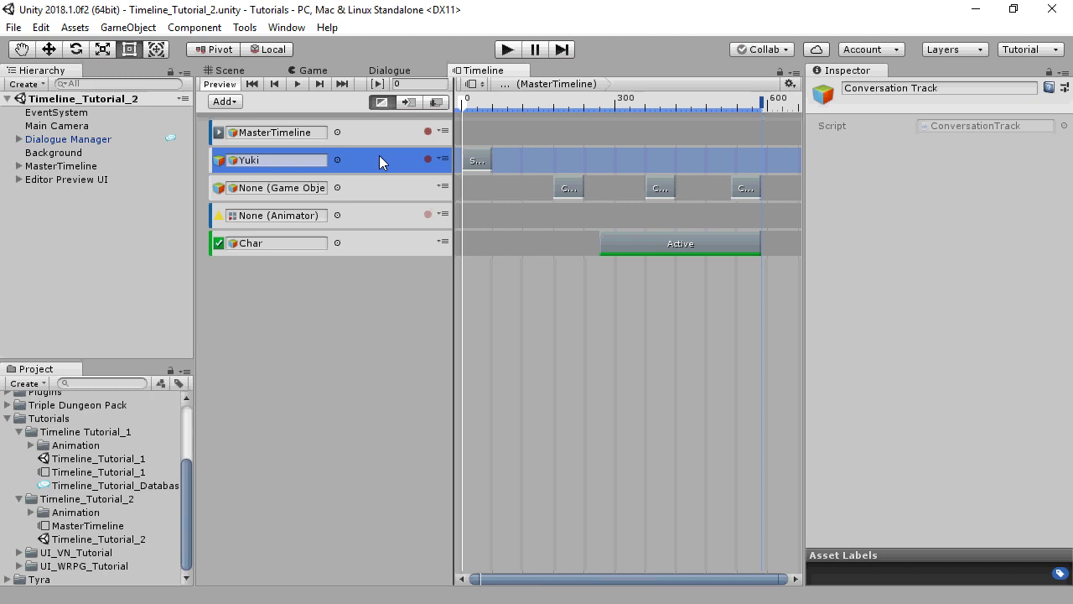
{"action": "left_click", "coordinate": [477, 161]}
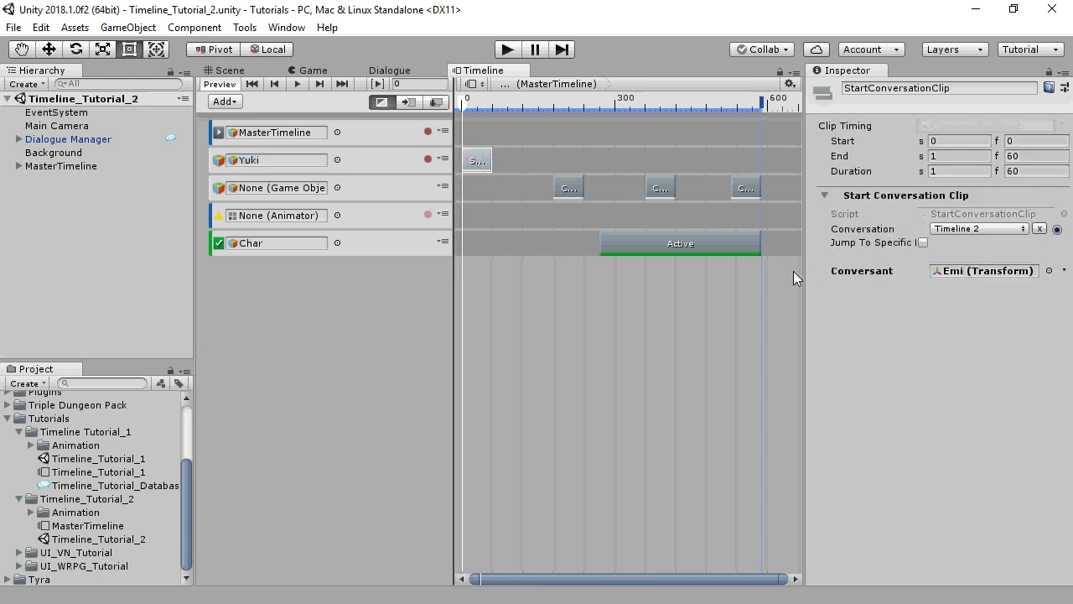
{"action": "left_click_drag", "start_coordinate": [803, 272], "coordinate": [825, 290]}
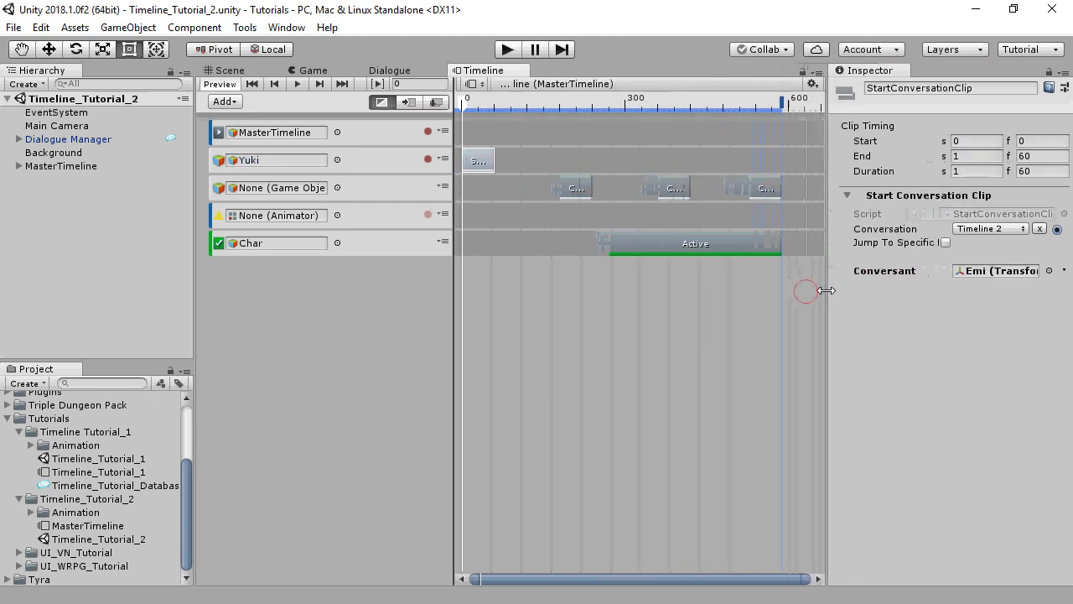
Show the continue-conversation track and its first clip's timing: 3 s to 4 s, 1 s long.
{"action": "left_click", "coordinate": [384, 181]}
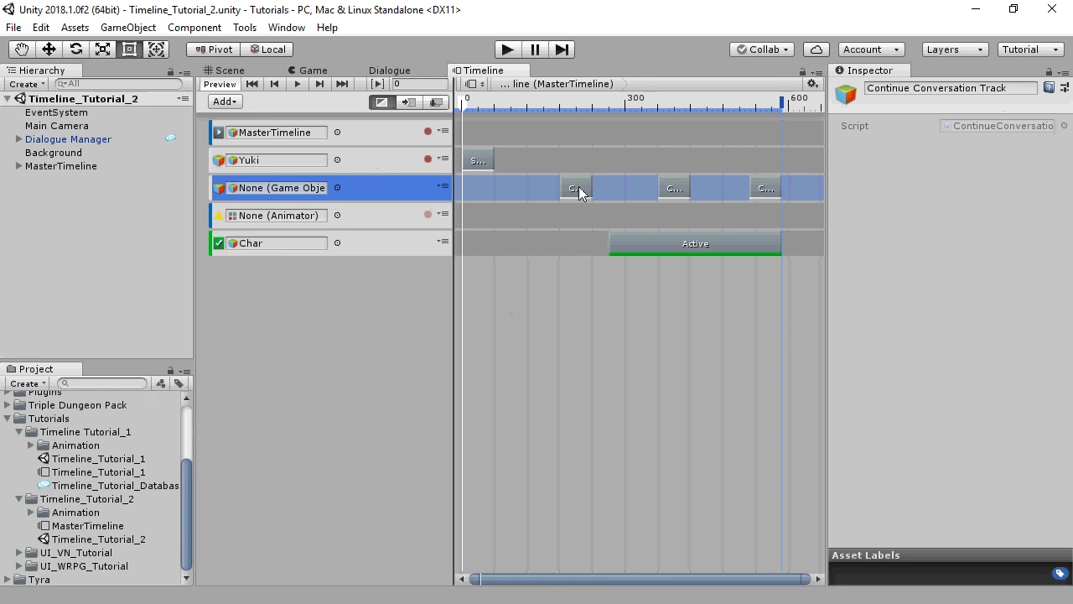
{"action": "left_click", "coordinate": [579, 187]}
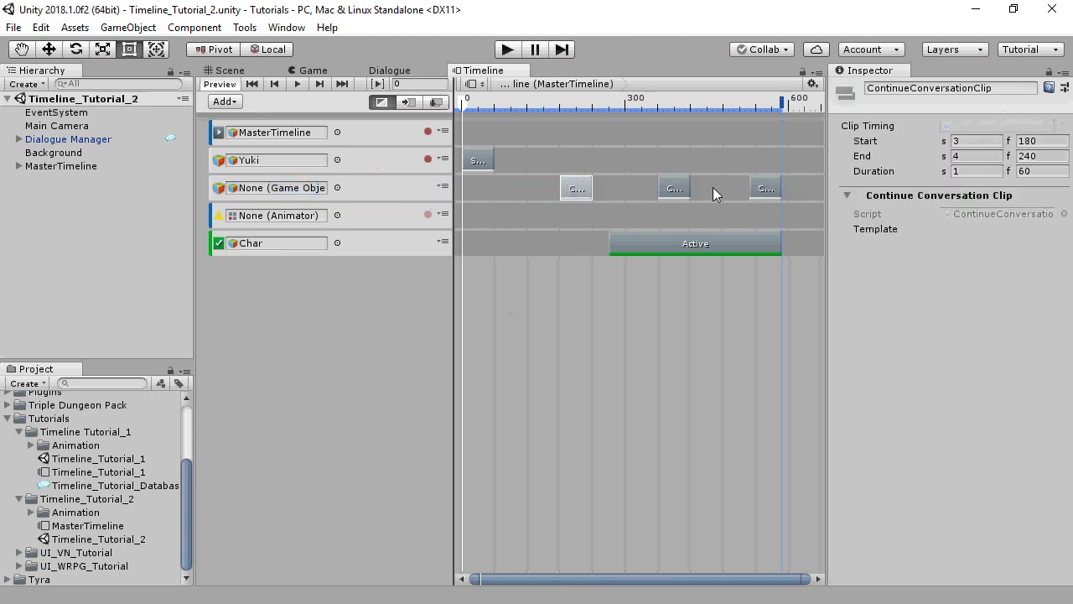
Browse the PixelCrushers.DialogueSystem track types, then delete the unused None (Animator) track.
{"action": "right_click", "coordinate": [351, 274]}
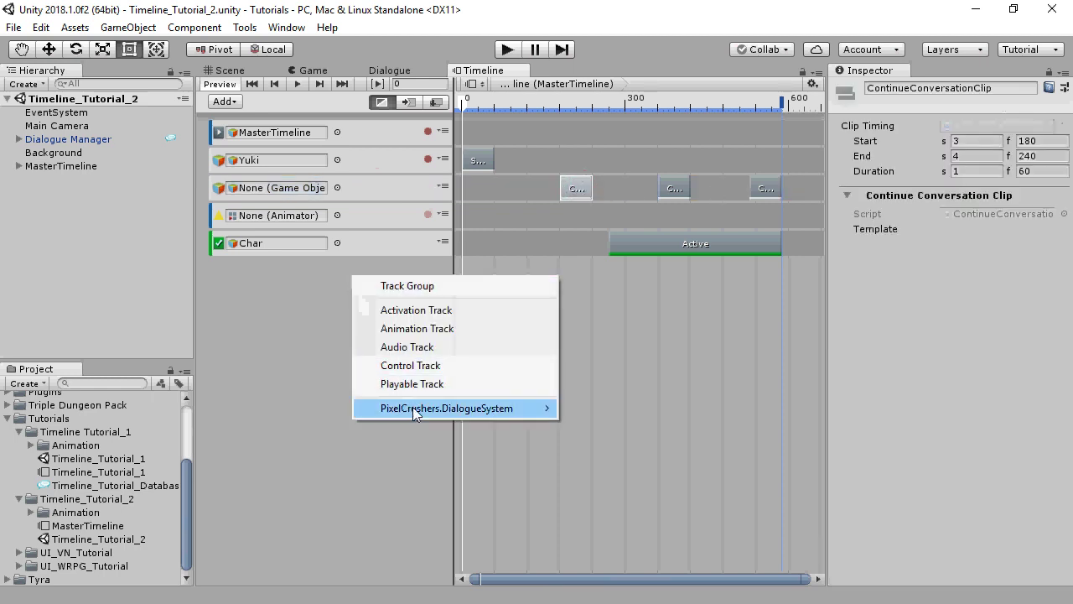
{"action": "mouse_move", "coordinate": [413, 407]}
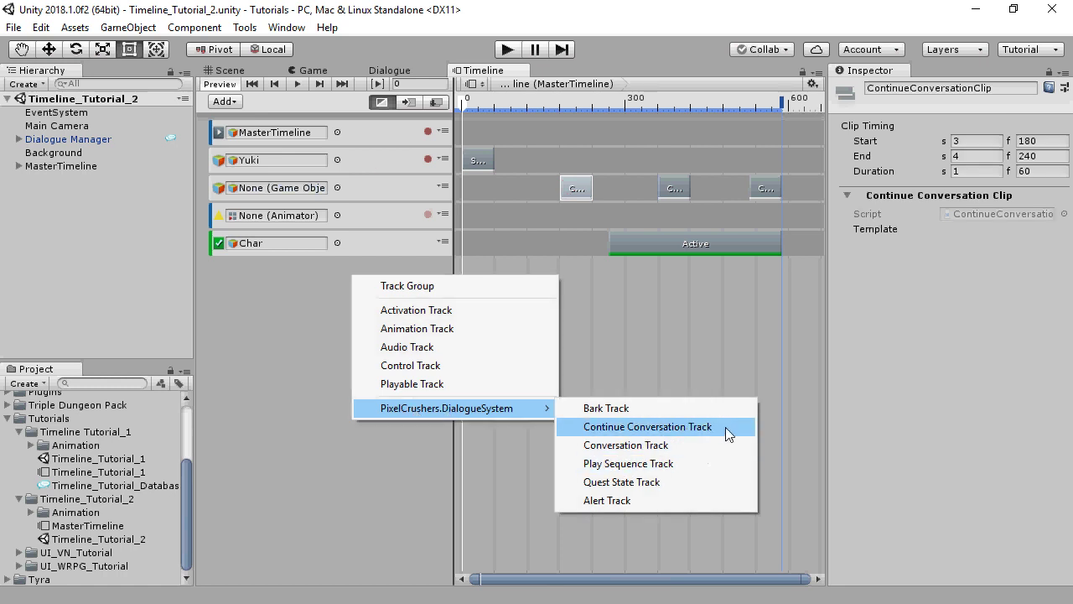
{"action": "left_click", "coordinate": [290, 291]}
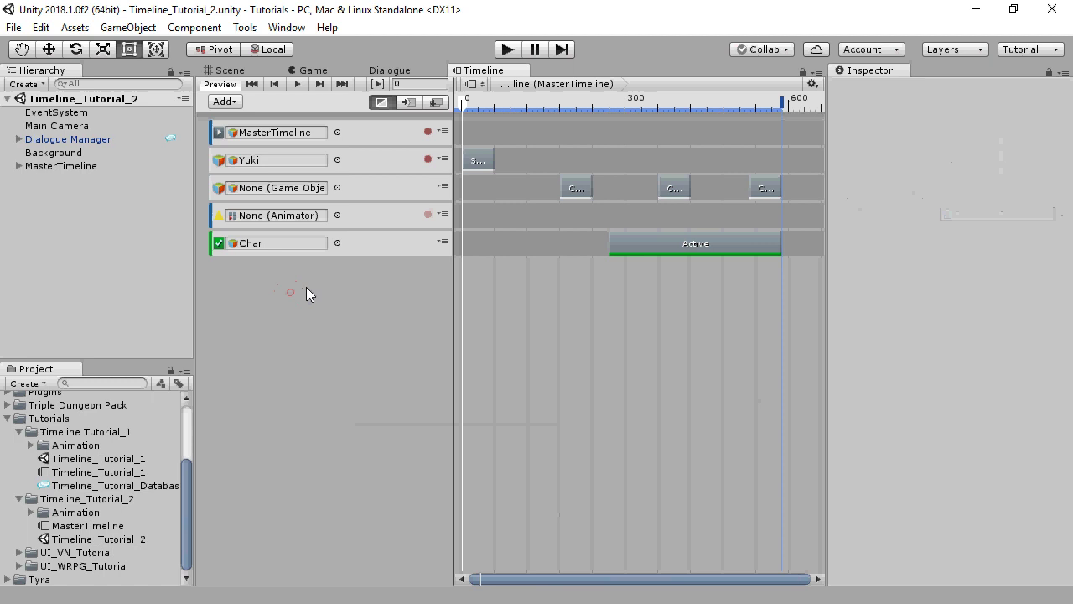
{"action": "left_click", "coordinate": [351, 212]}
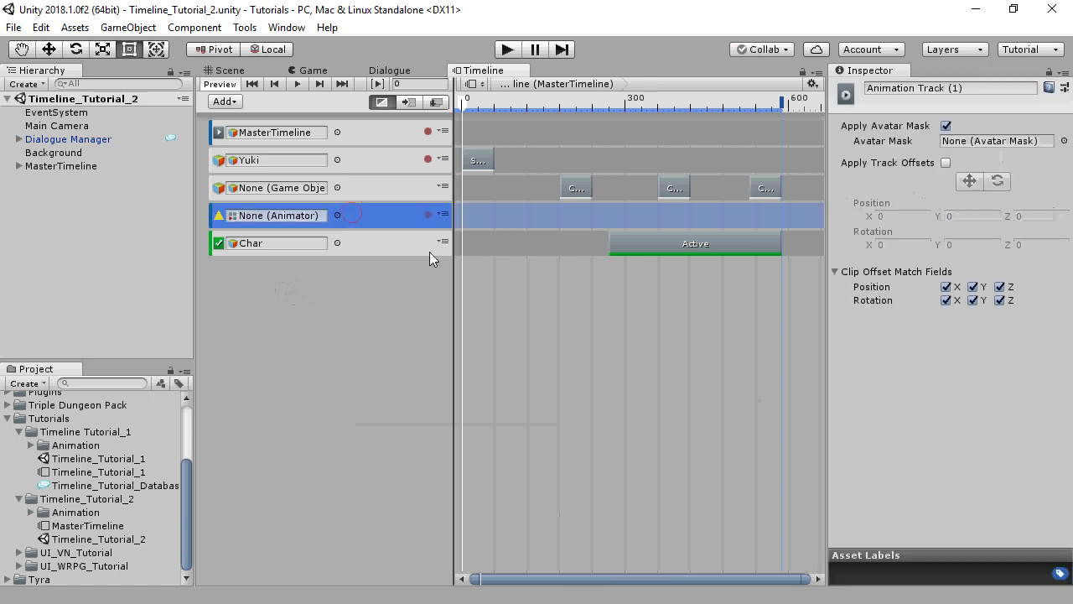
{"action": "right_click", "coordinate": [385, 215]}
{"action": "left_click", "coordinate": [428, 282]}
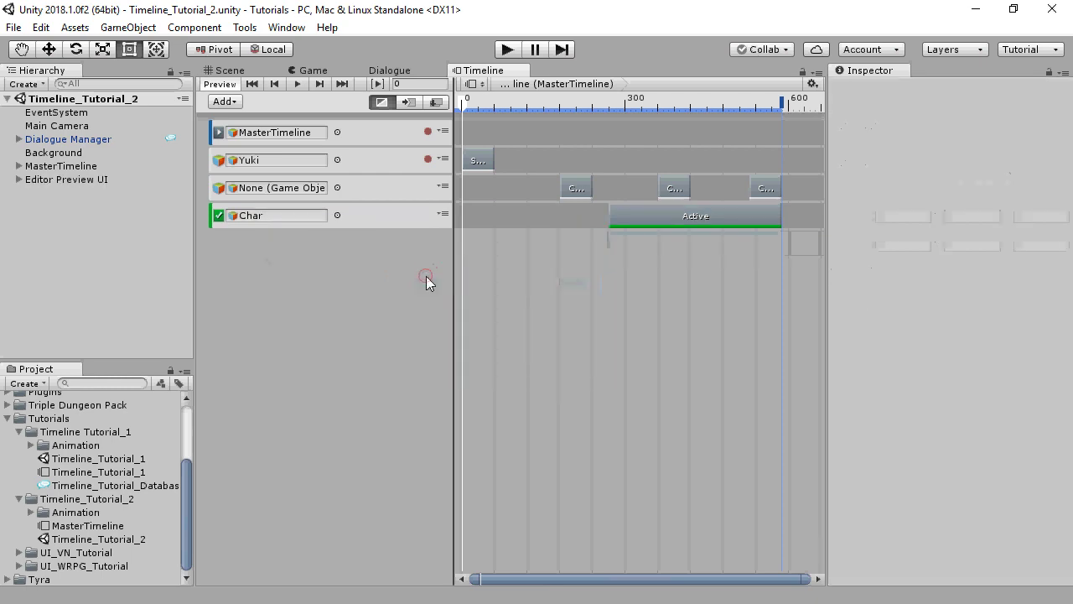
Dock the Timeline panel below a taller Game view and play the scene to watch MasterTimeline.
{"action": "left_click_drag", "start_coordinate": [484, 70], "coordinate": [486, 503]}
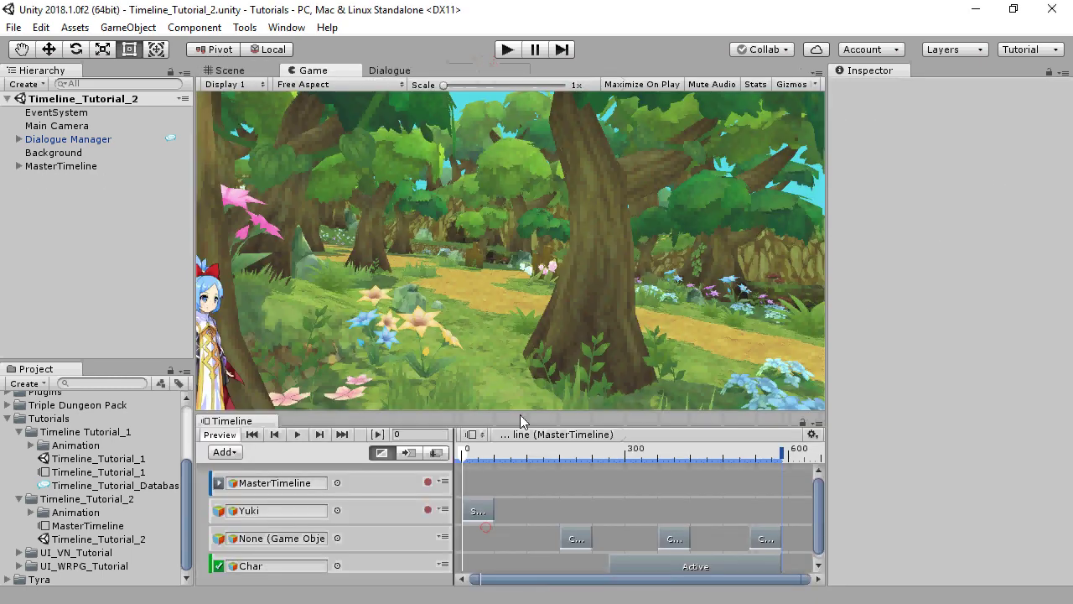
{"action": "left_click_drag", "start_coordinate": [520, 411], "coordinate": [531, 435]}
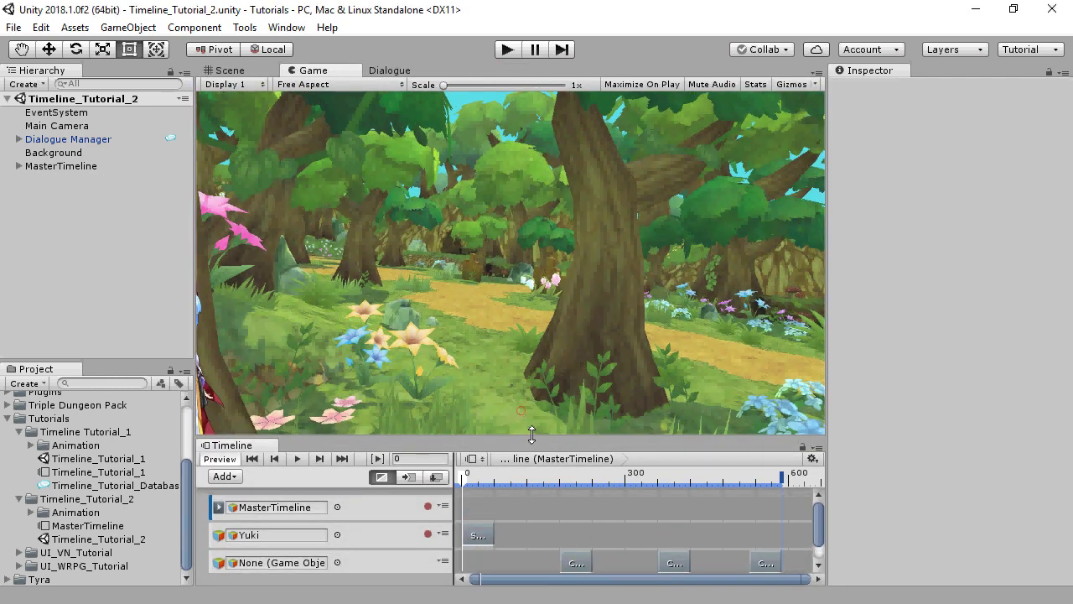
{"action": "left_click", "coordinate": [506, 50]}
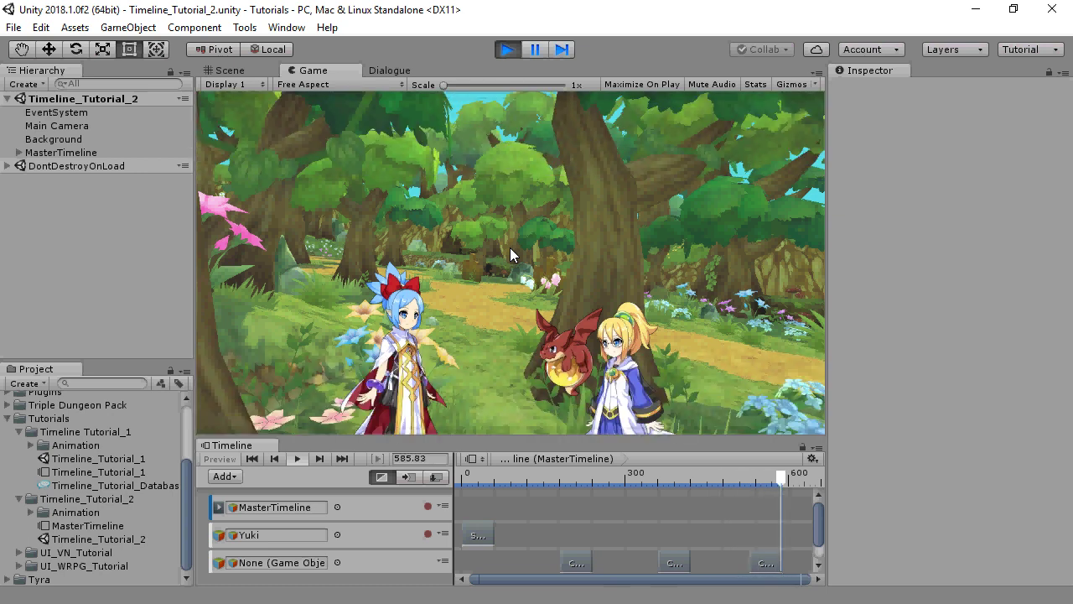
{"action": "right_click", "coordinate": [244, 446]}
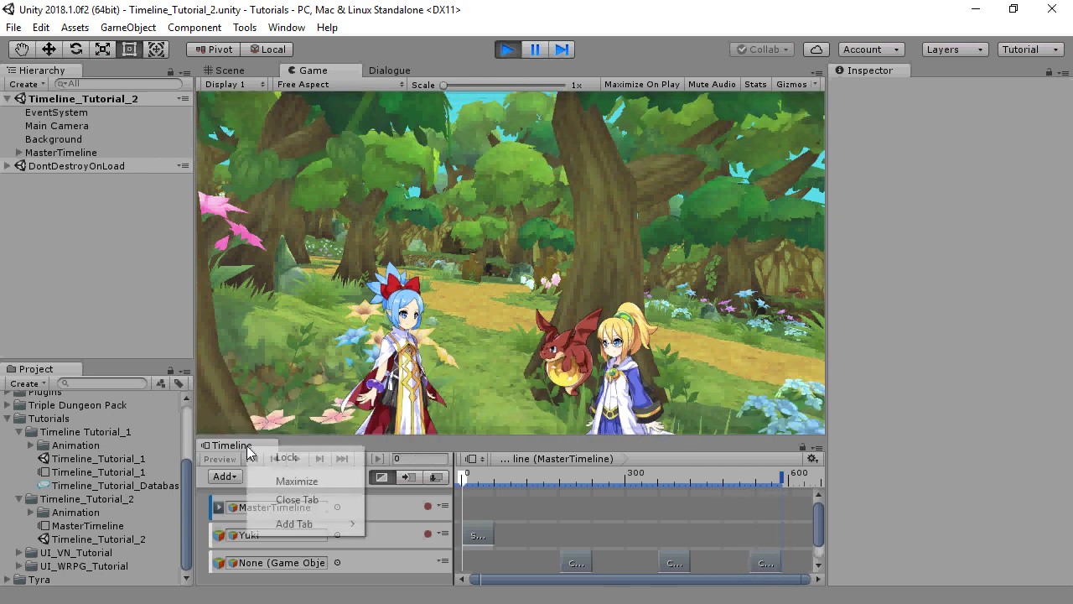
Close the Timeline tab, replay the scene to watch the subtitled conversation, then stop.
{"action": "left_click", "coordinate": [281, 498]}
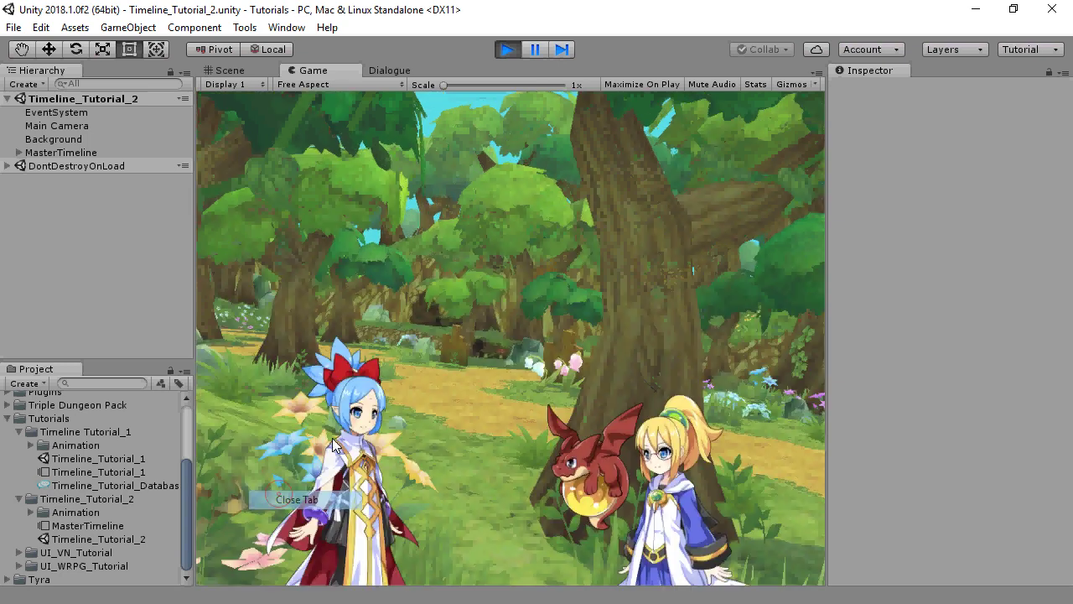
{"action": "left_click", "coordinate": [506, 49]}
{"action": "left_click", "coordinate": [508, 50]}
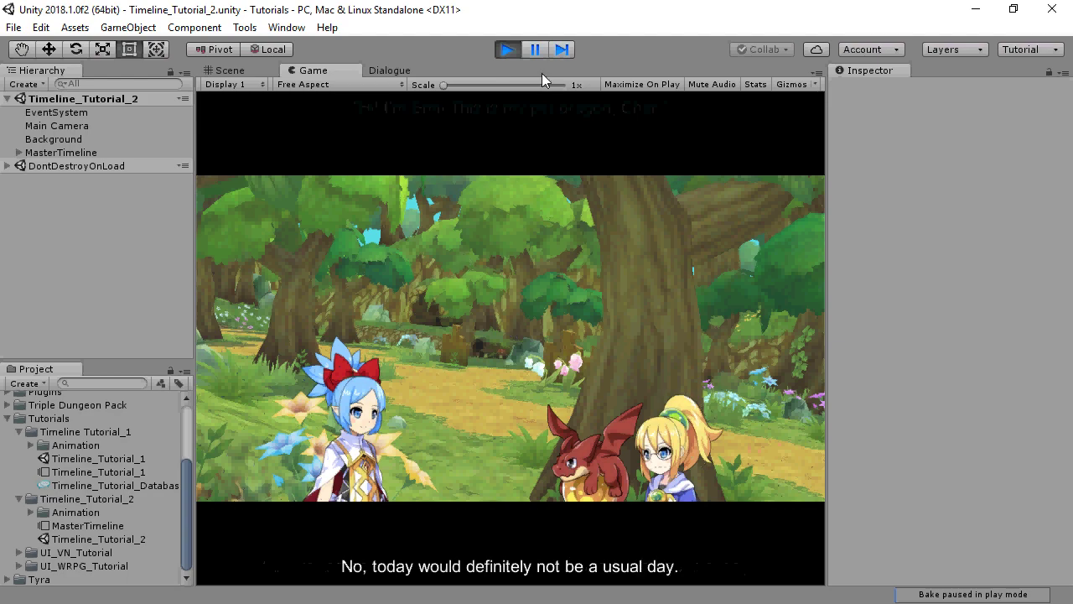
{"action": "left_click", "coordinate": [505, 49]}
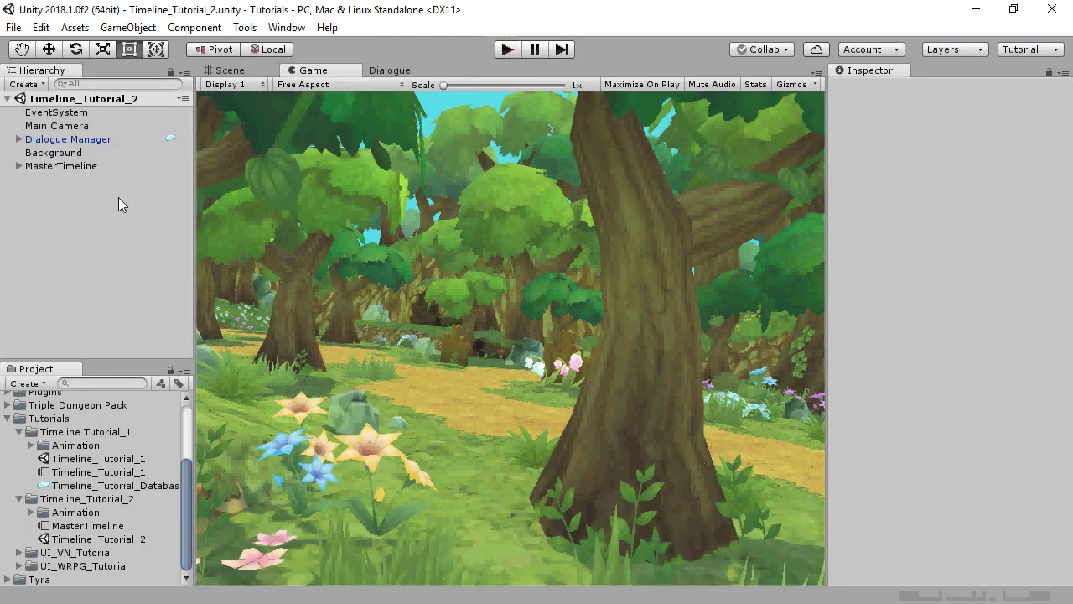
Switch to Chrome and open the Dialogue System manual's SLATE Cinematic Sequencer Support page.
{"action": "key", "text": "alt+Tab"}
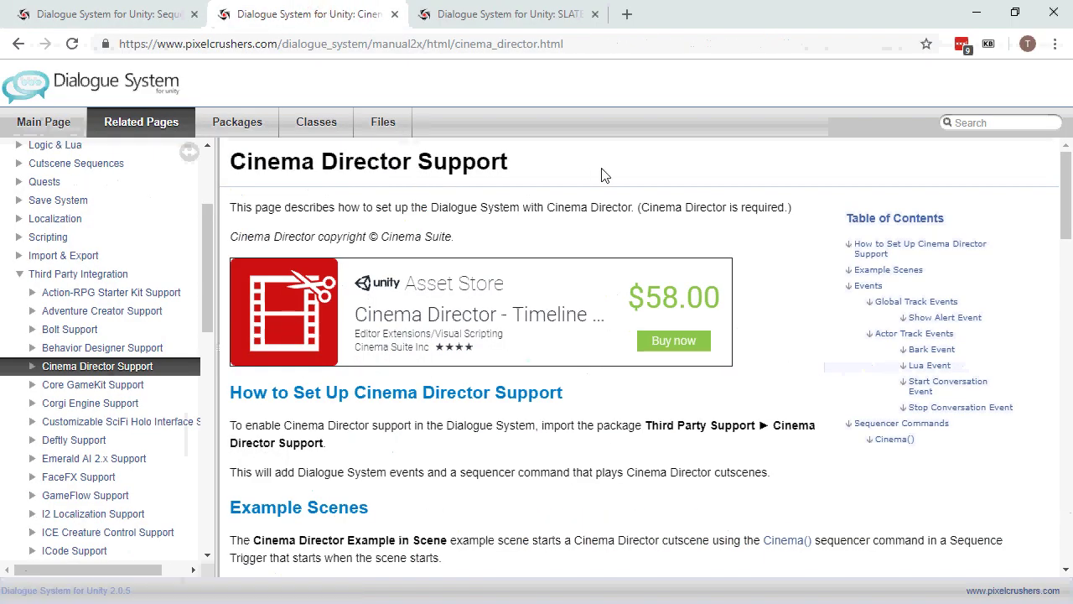
{"action": "left_click", "coordinate": [511, 10]}
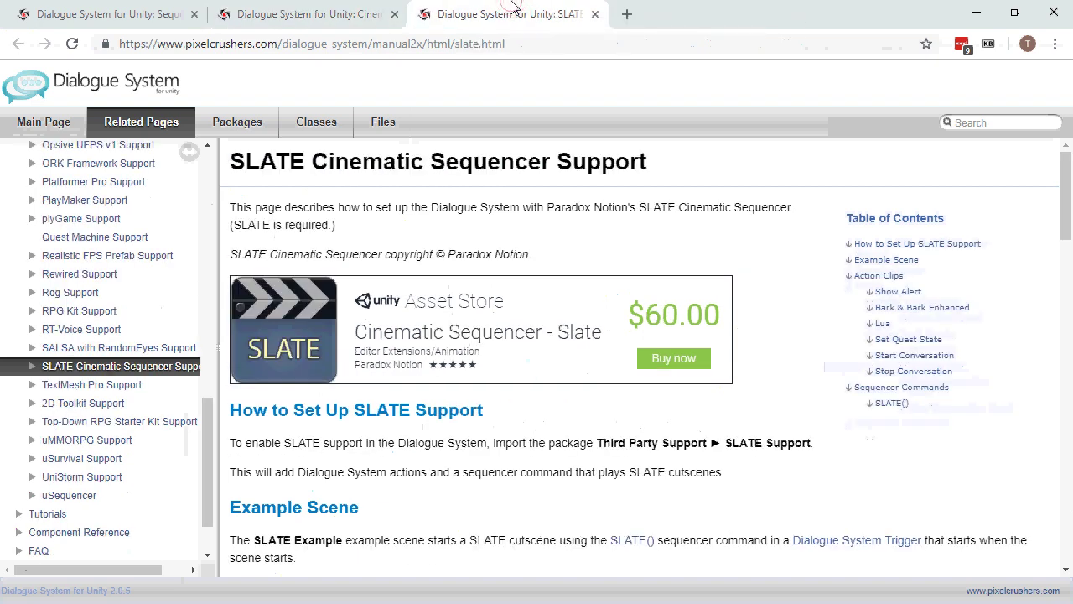